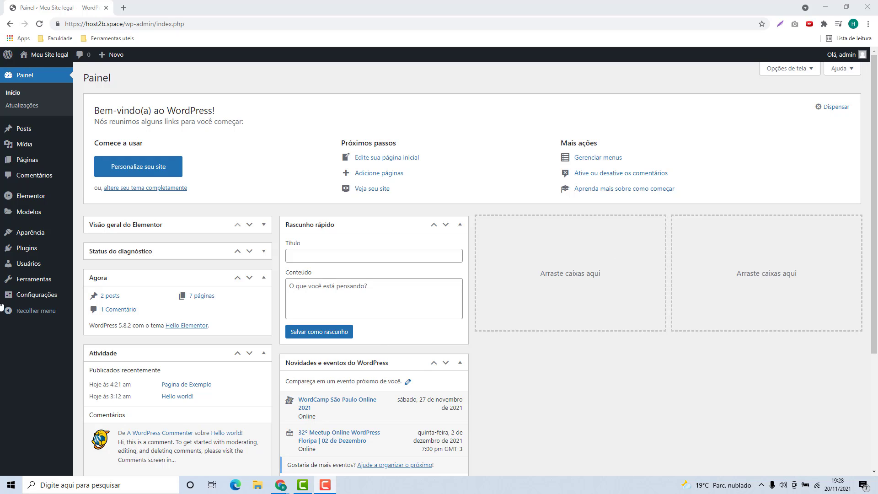
Find the W3 Total Cache plugin in the WordPress plugin directory, install it and activate it.
mouse_move(12, 251)
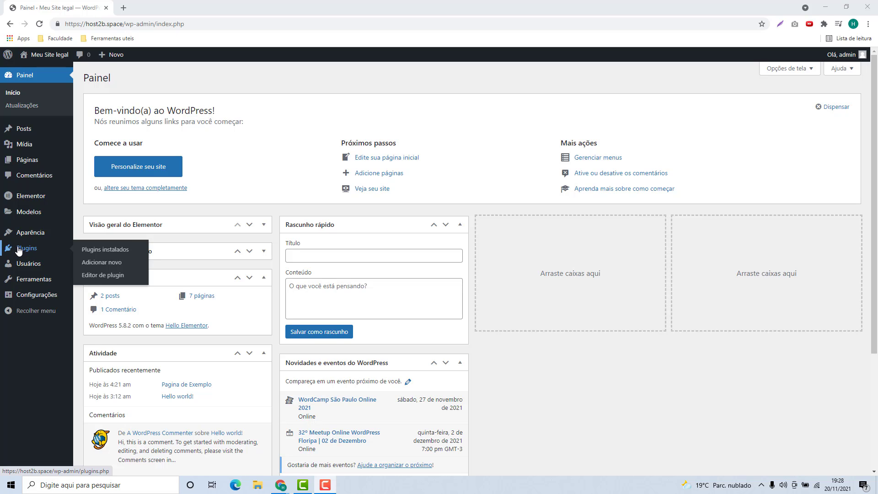
click(21, 251)
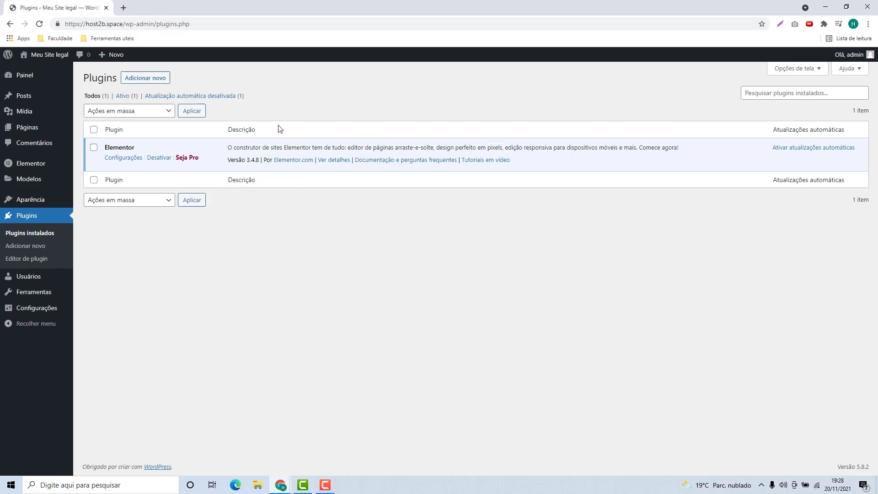
click(143, 79)
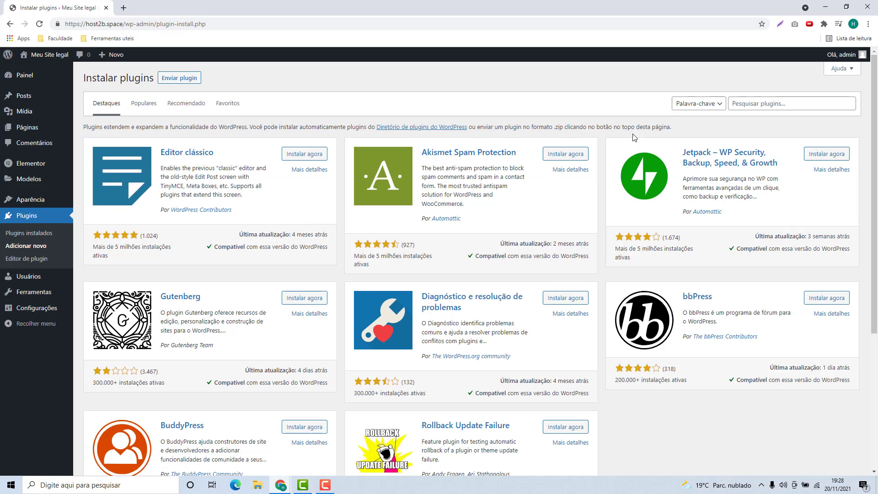
click(756, 108)
text(W3 Total Cache)
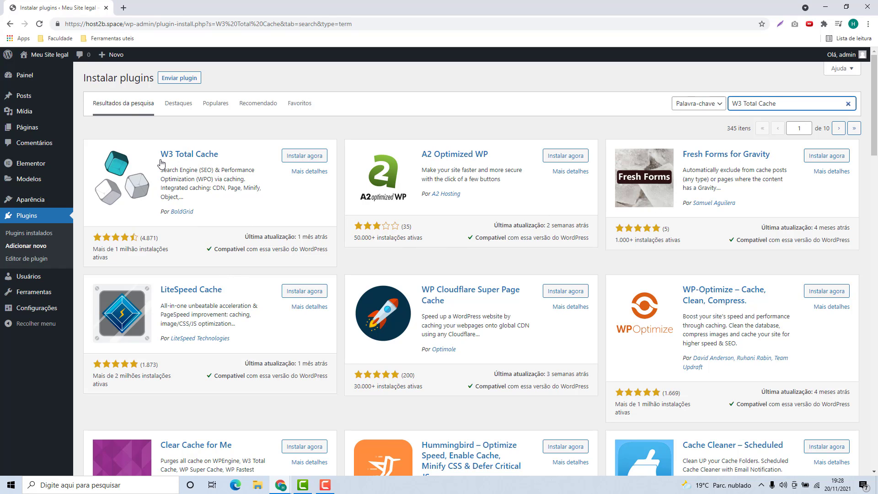
click(305, 157)
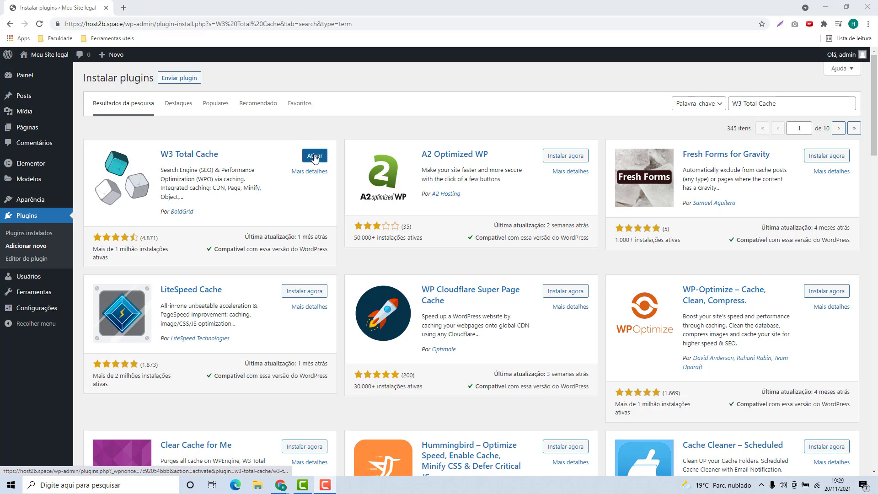
click(315, 155)
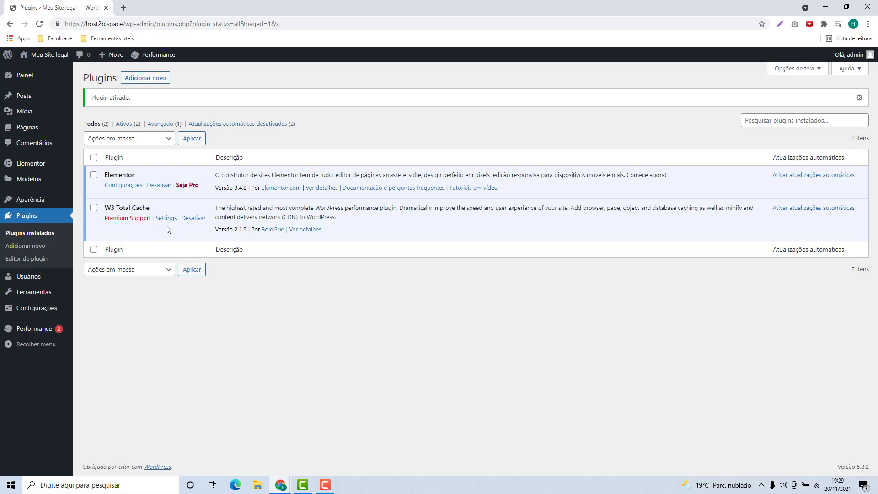
Skip the W3 Total Cache setup guide and open the plugin's General Settings page.
mouse_move(53, 337)
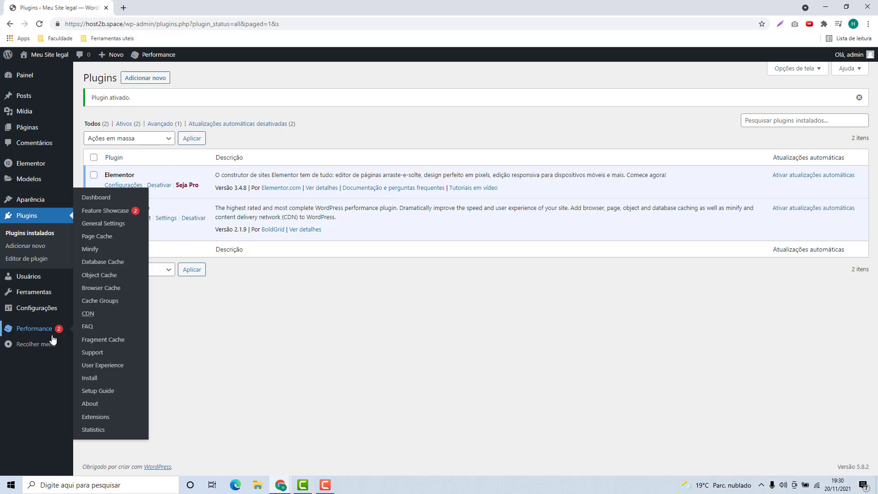
click(28, 330)
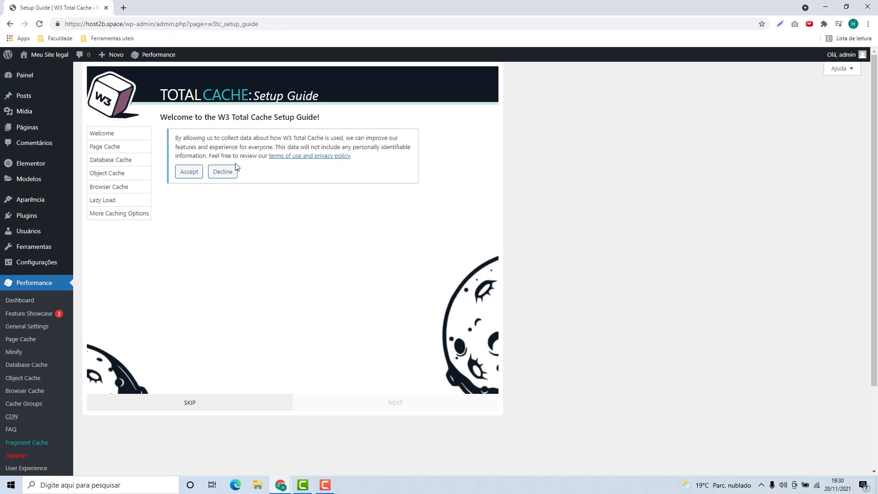
click(185, 408)
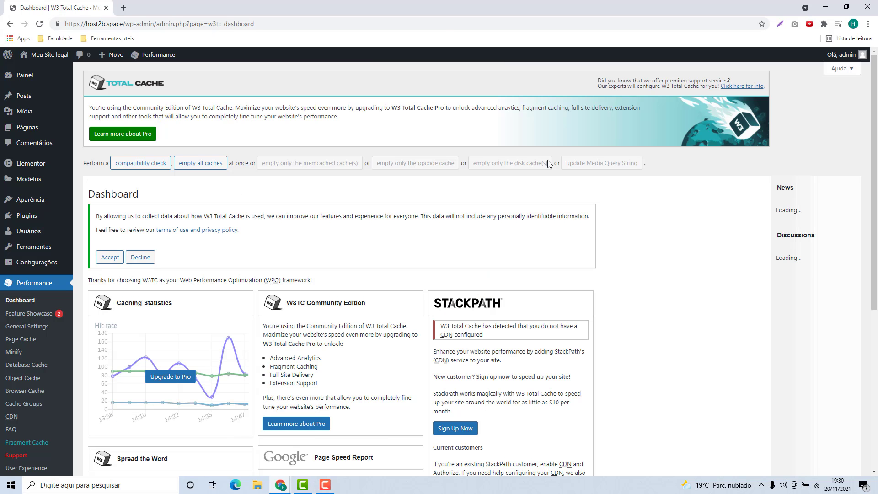
scroll(299, 242, down, 5)
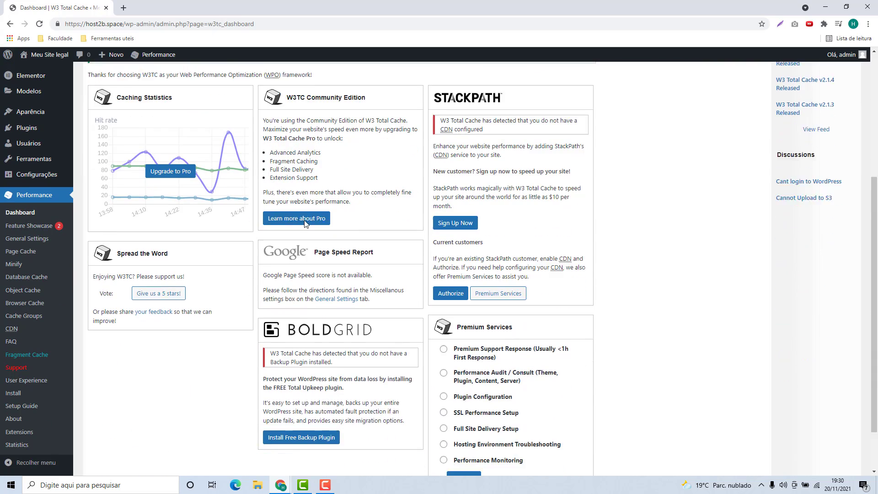
scroll(302, 274, up, 5)
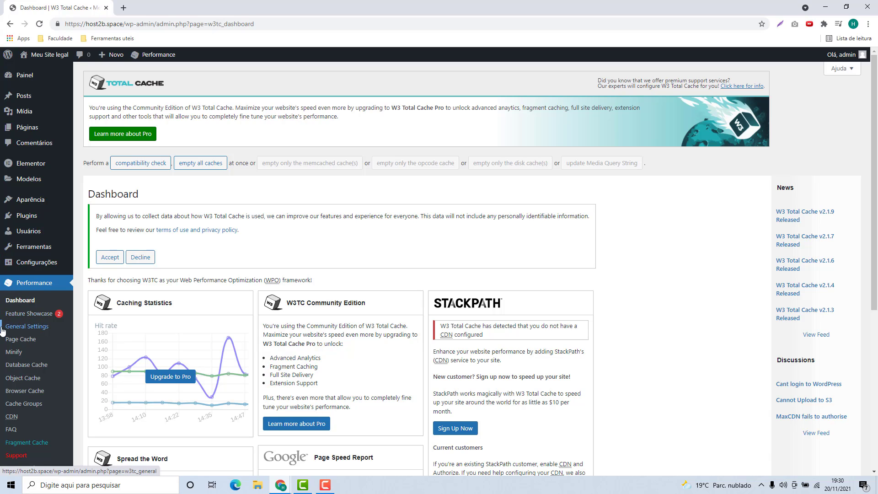
click(32, 328)
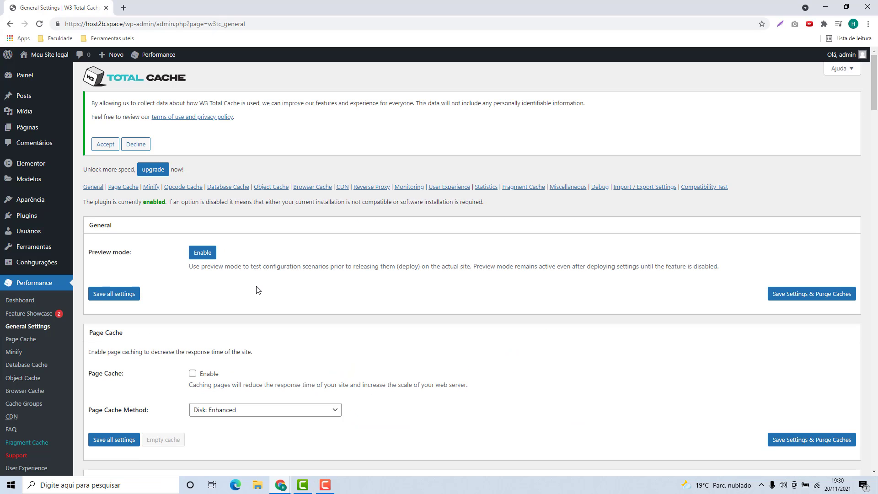
Enable Page Cache with the Disk: Enhanced method and save all settings.
scroll(363, 311, down, 13)
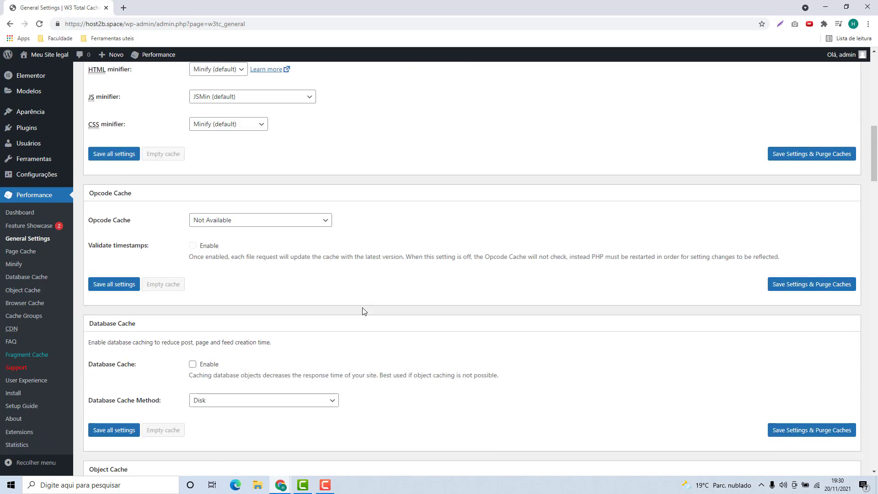
scroll(363, 311, down, 20)
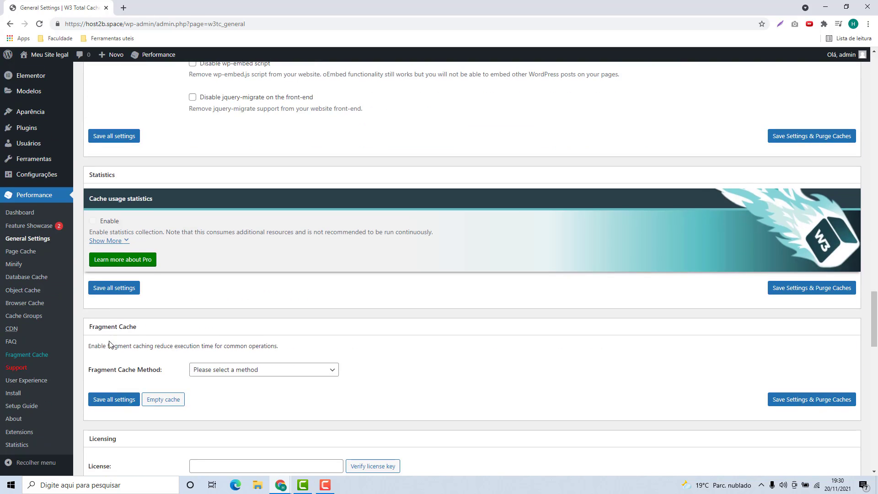
scroll(110, 344, down, 5)
scroll(260, 342, up, 20)
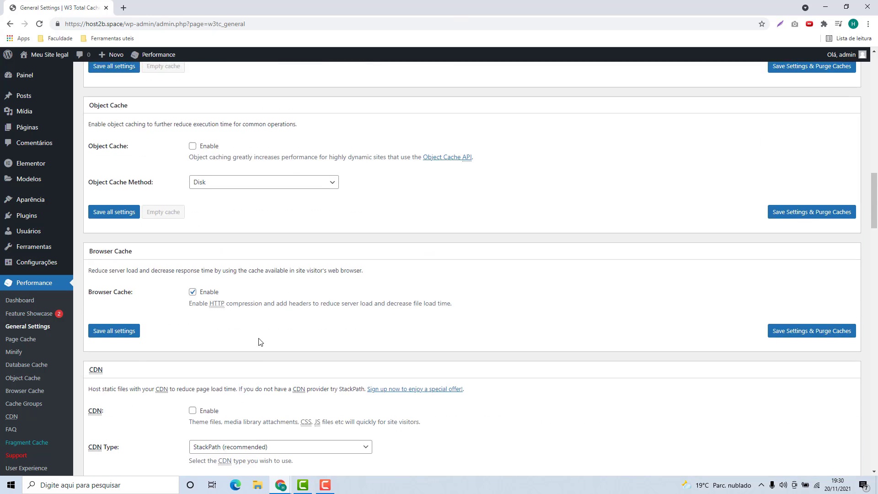
scroll(260, 342, up, 15)
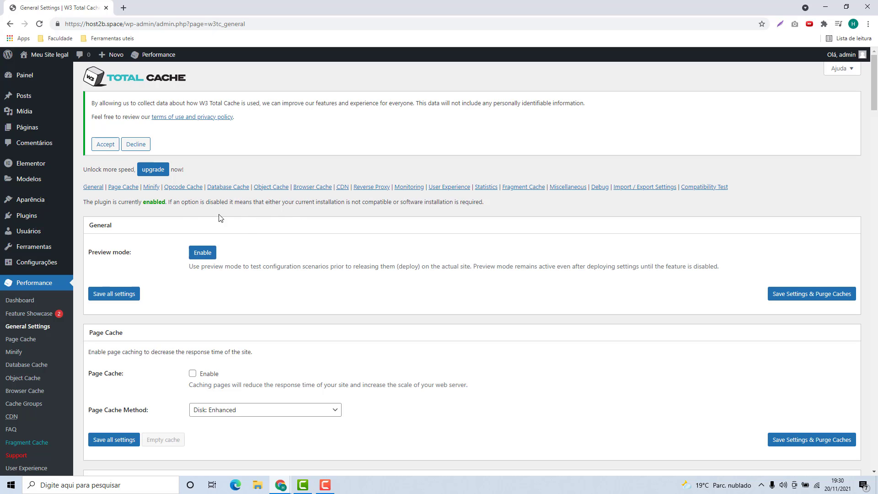
scroll(172, 210, down, 2)
scroll(158, 224, down, 1)
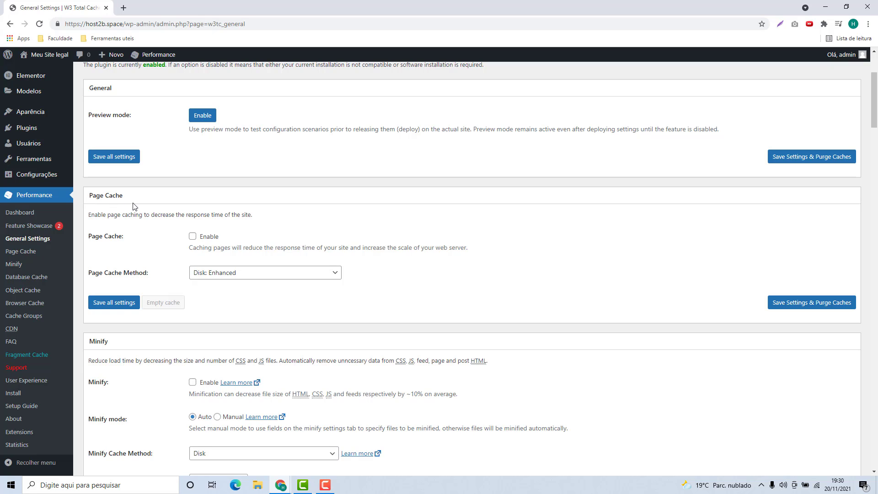
click(193, 278)
click(211, 273)
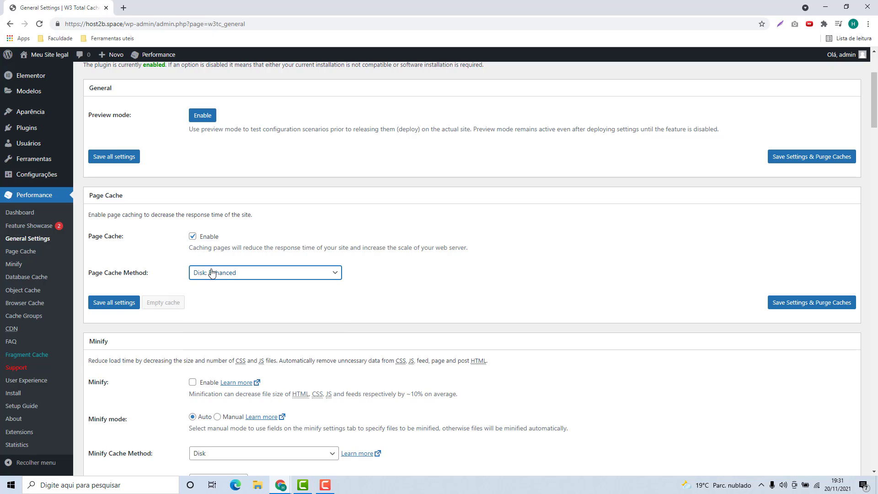
click(119, 310)
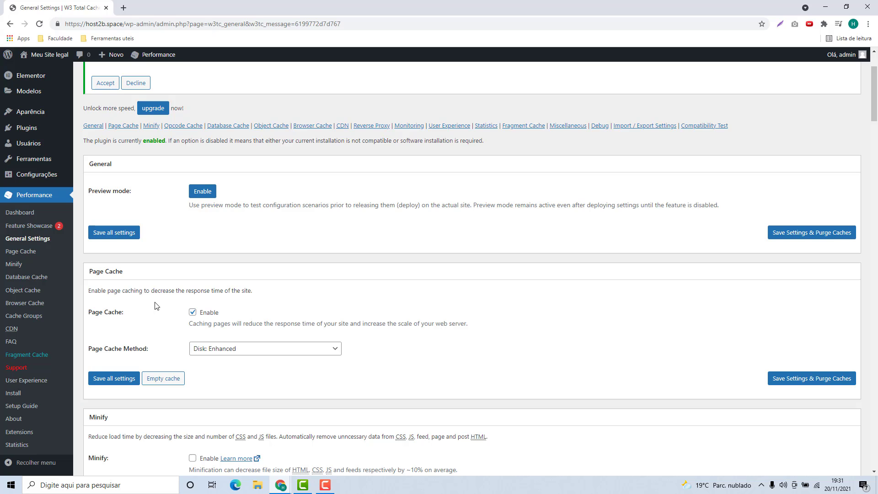
Enable Minify, accepting its risk notice, keep Disk as the Minify Cache Method, and save all settings.
scroll(156, 302, down, 3)
scroll(156, 294, down, 1)
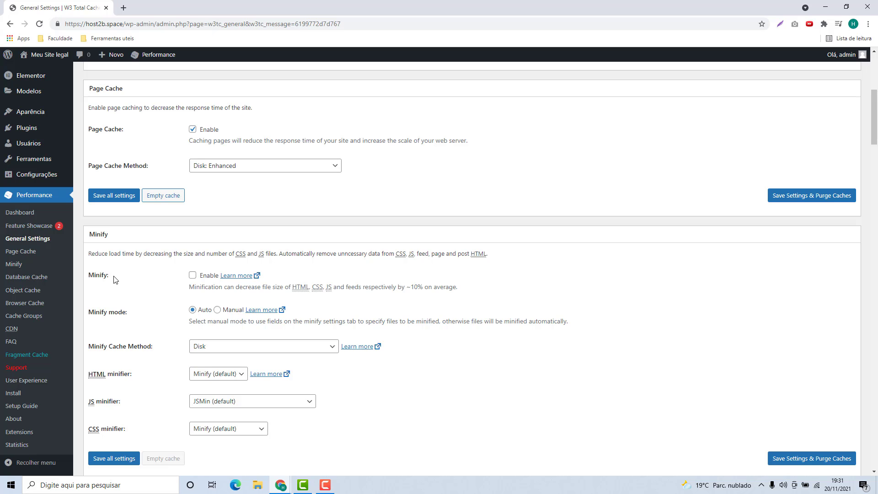
click(193, 275)
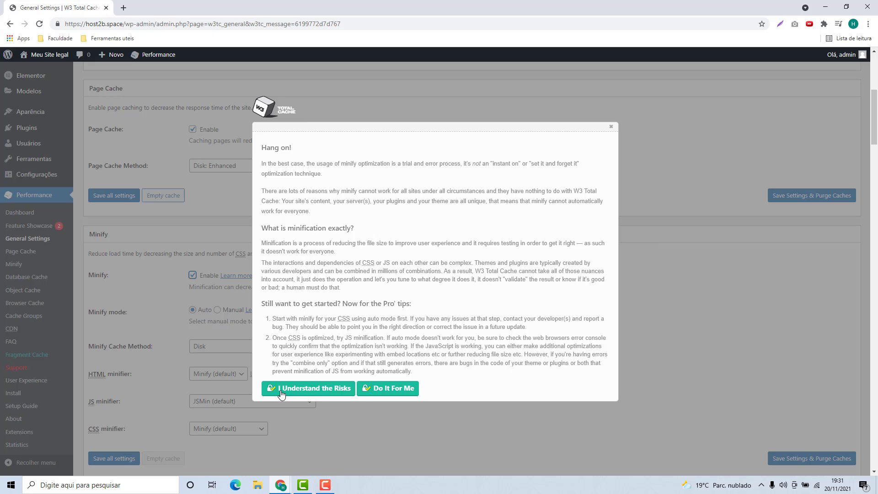
click(329, 393)
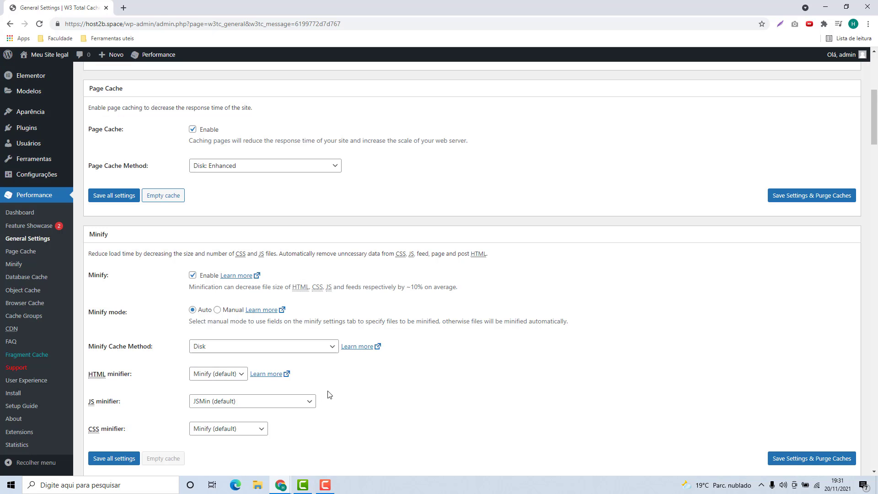
scroll(148, 287, down, 1)
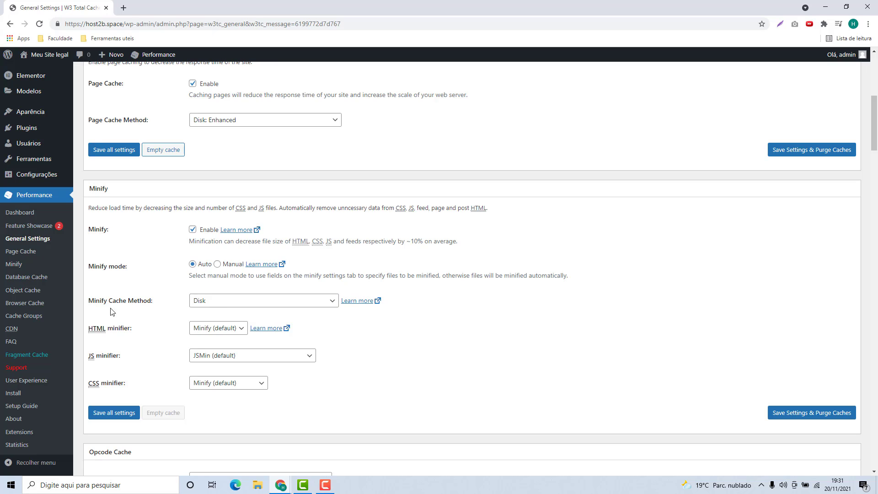
click(210, 305)
click(210, 305)
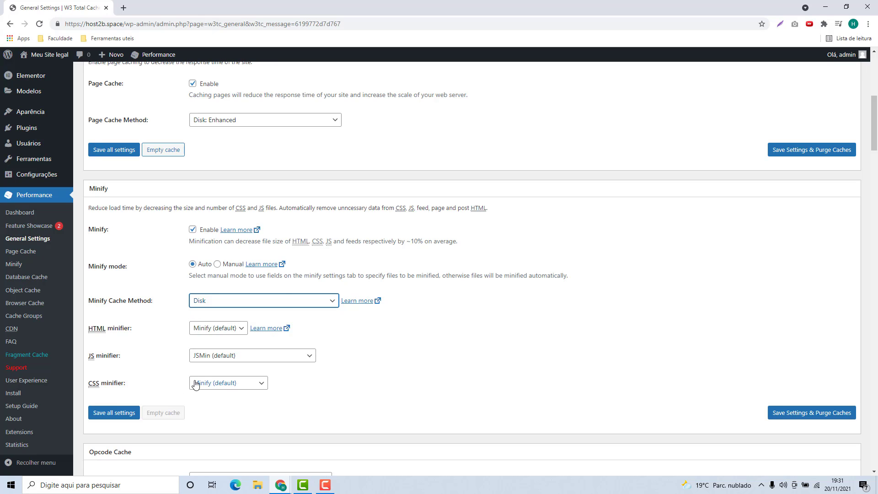
click(101, 413)
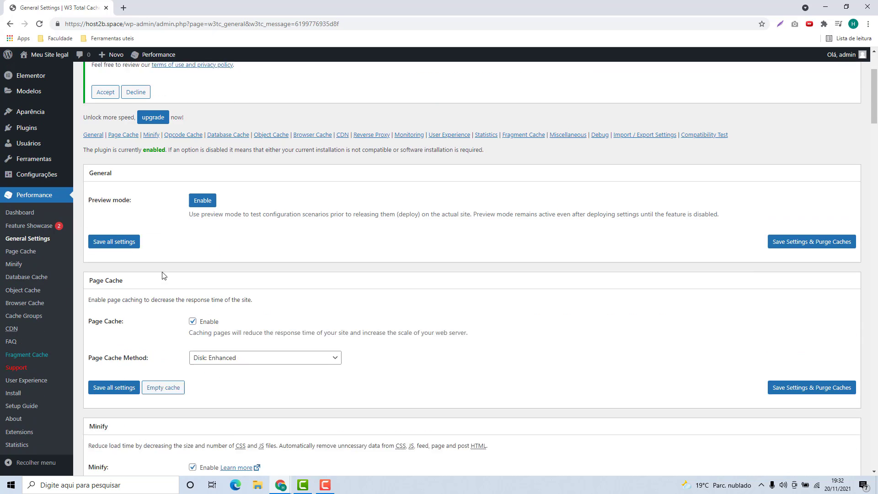
Enable Database Cache with Disk as the cache method and save all settings.
scroll(160, 272, down, 5)
scroll(159, 272, down, 7)
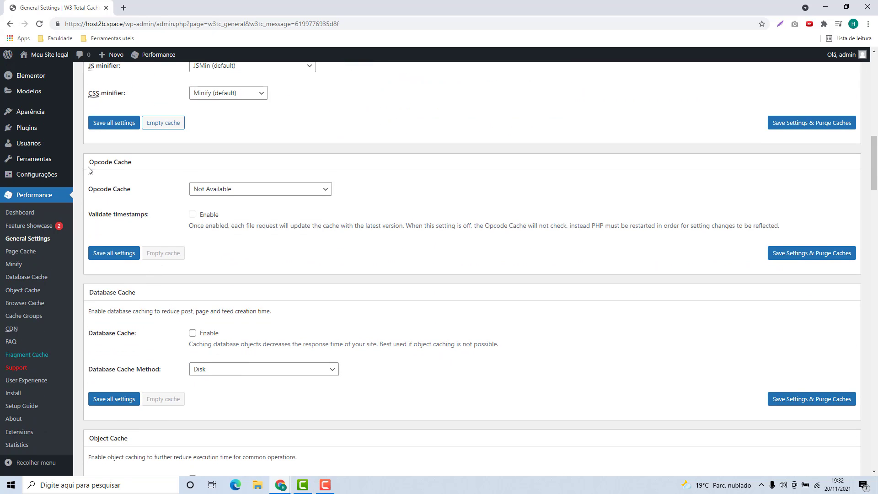
click(132, 253)
scroll(165, 216, down, 2)
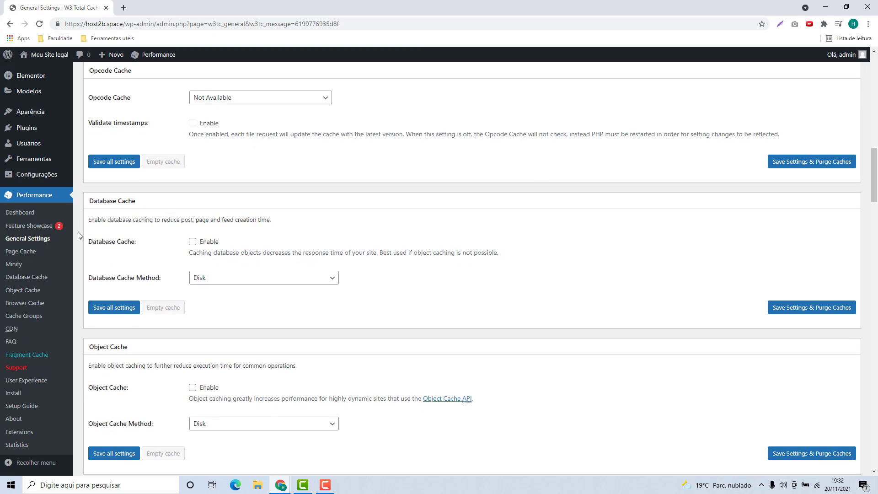
click(192, 242)
click(191, 276)
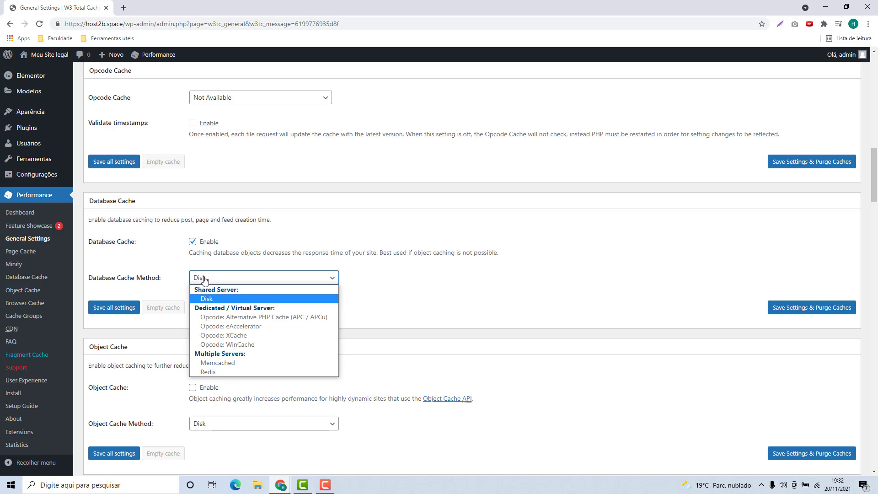
click(204, 299)
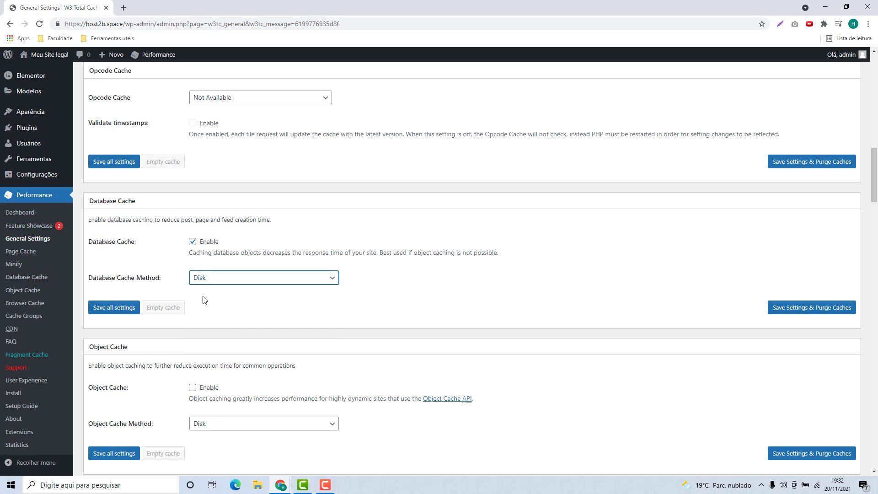
click(118, 308)
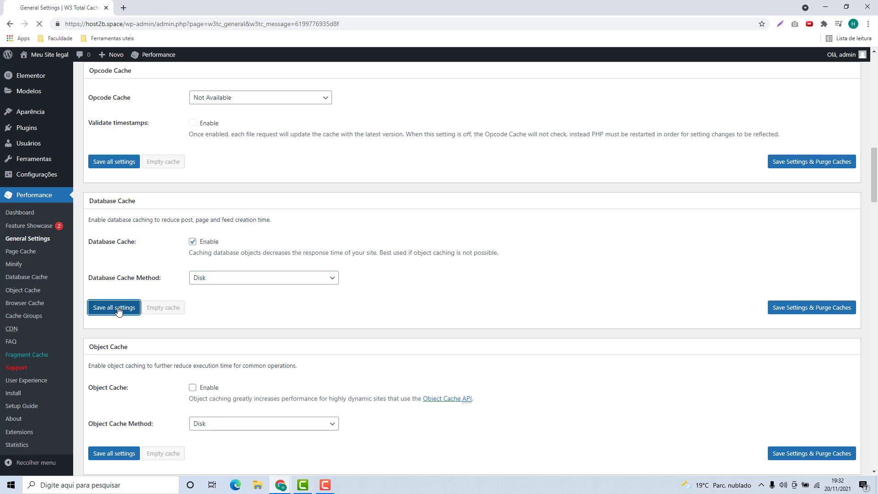
Enable Object Cache with the Disk method and save all settings.
scroll(115, 305, down, 10)
scroll(115, 305, down, 7)
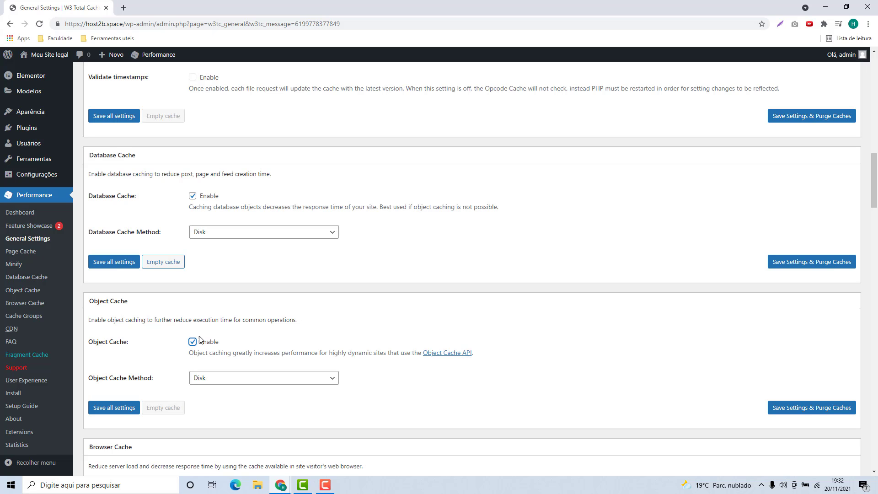
scroll(116, 330, down, 1)
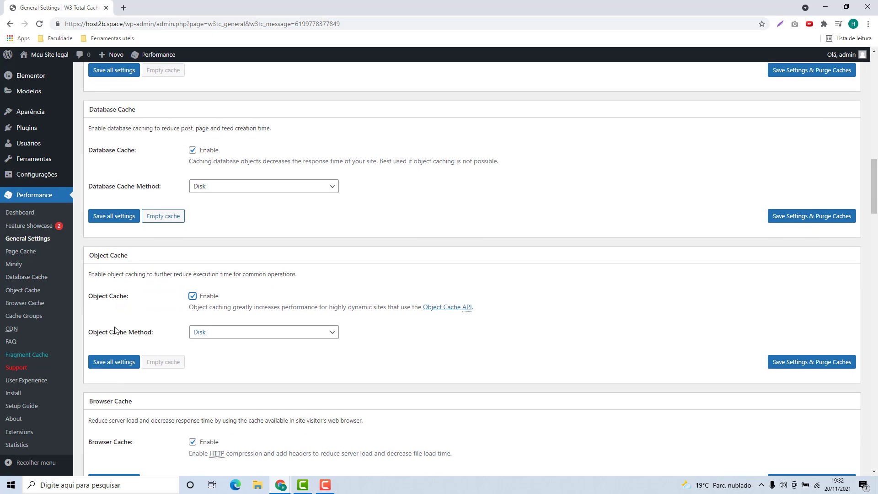
click(117, 363)
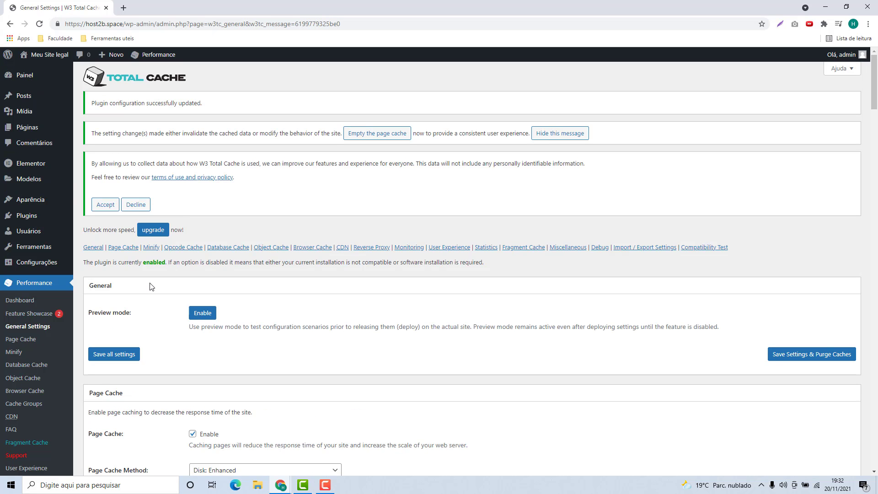
Enable Lazy Load Images in the User Experience section and save all settings.
scroll(183, 279, down, 10)
scroll(157, 280, down, 12)
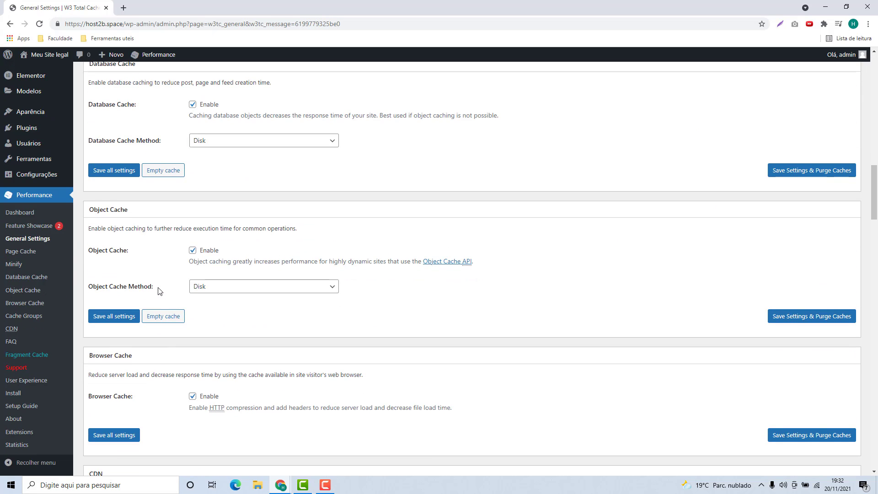
scroll(156, 289, down, 1)
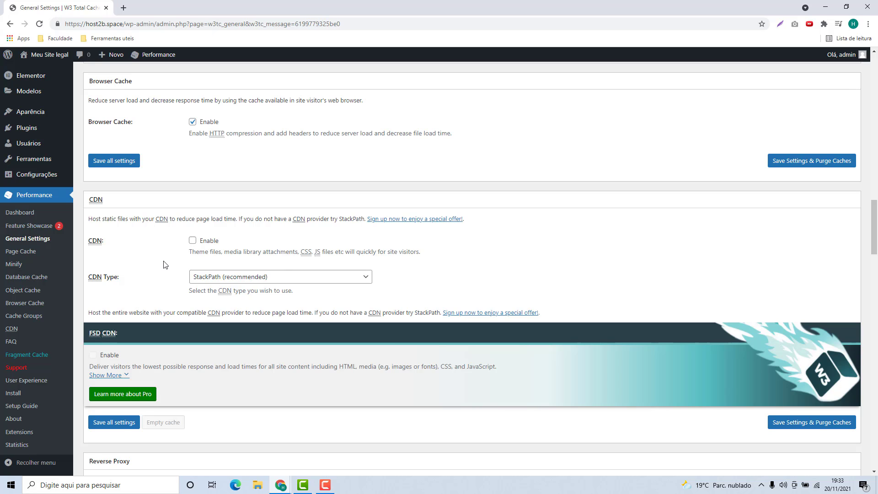
scroll(154, 253, down, 1)
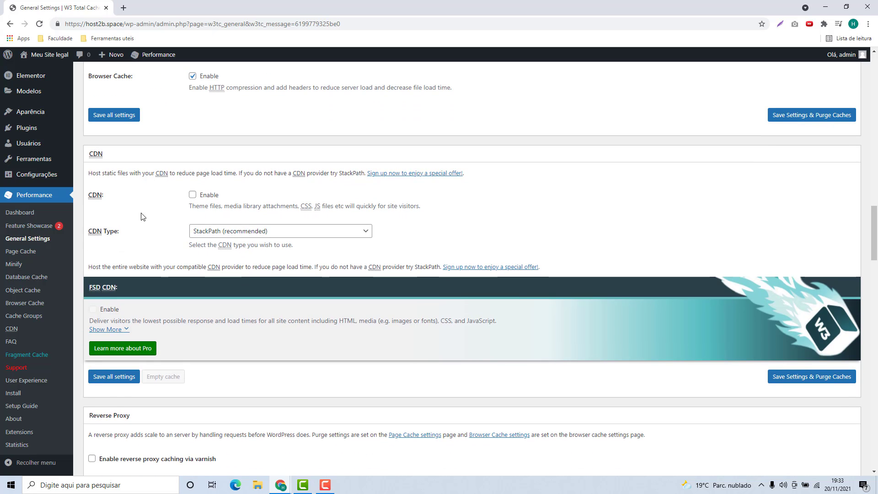
scroll(141, 212, down, 4)
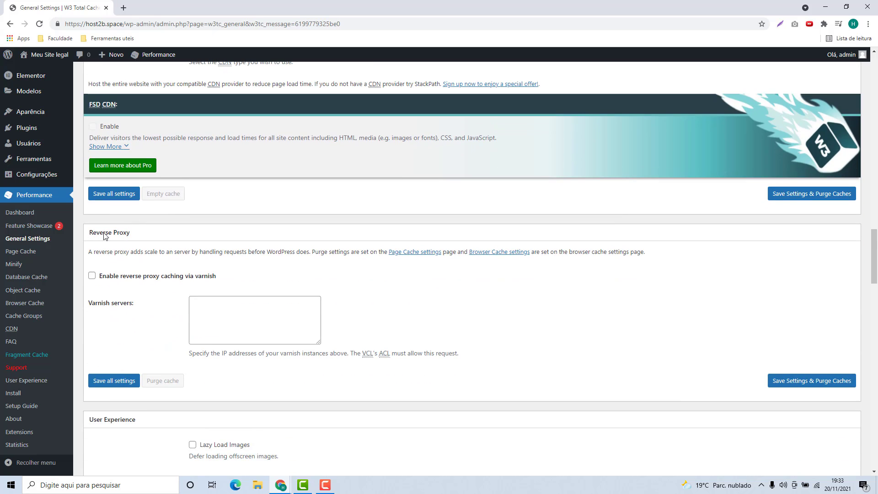
scroll(118, 219, down, 5)
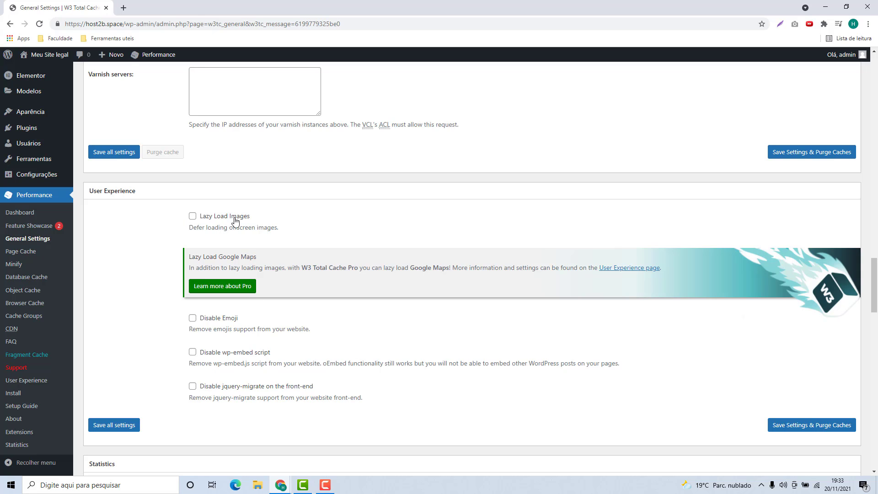
click(192, 217)
click(101, 430)
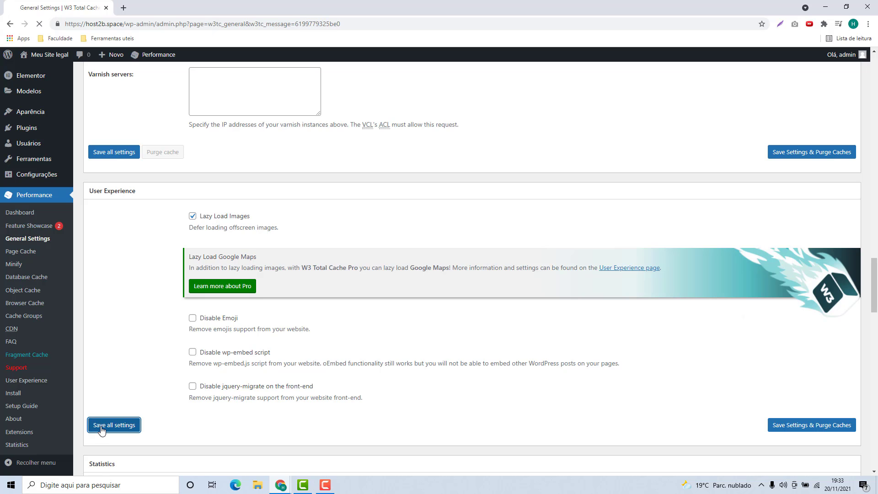
Review the remaining general settings, from Statistics, Fragment Cache and Licensing through Miscellaneous and Debug to Import / Export Settings.
scroll(169, 206, down, 20)
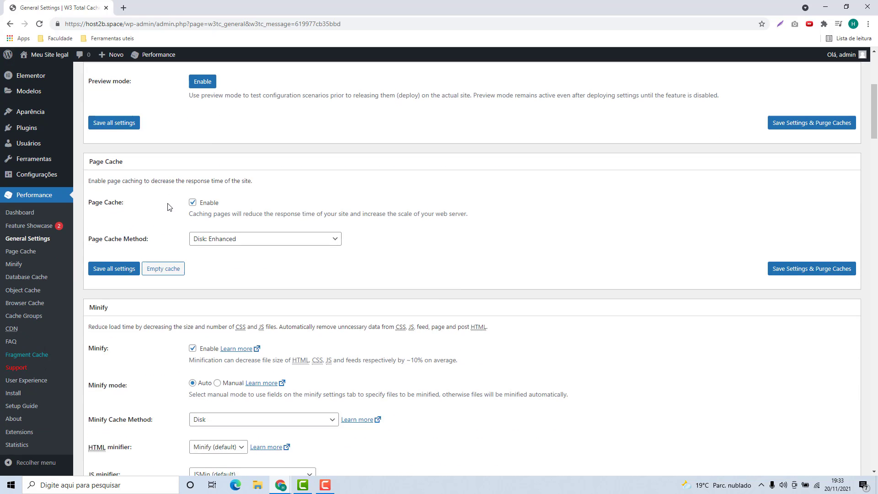
scroll(165, 206, down, 15)
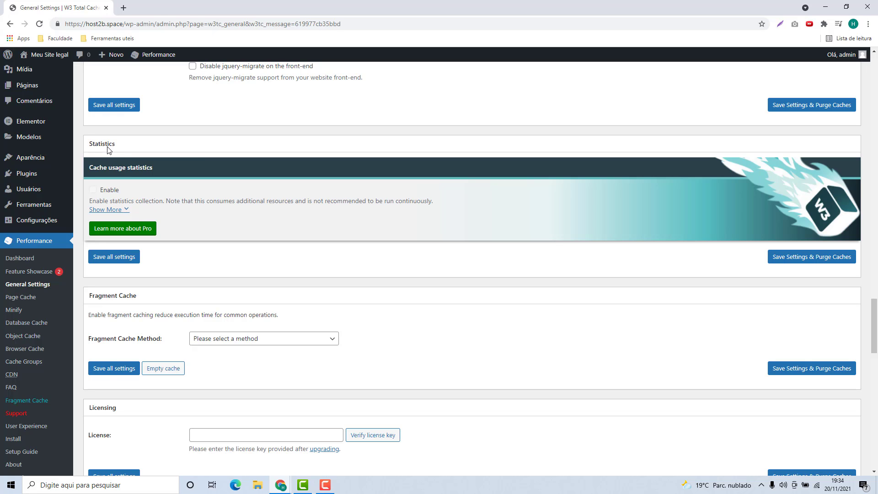
scroll(108, 160, down, 1)
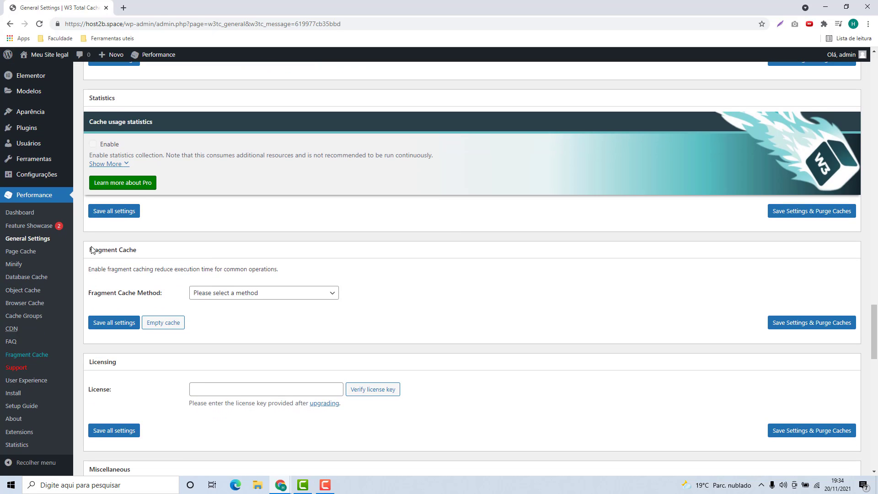
scroll(121, 263, down, 2)
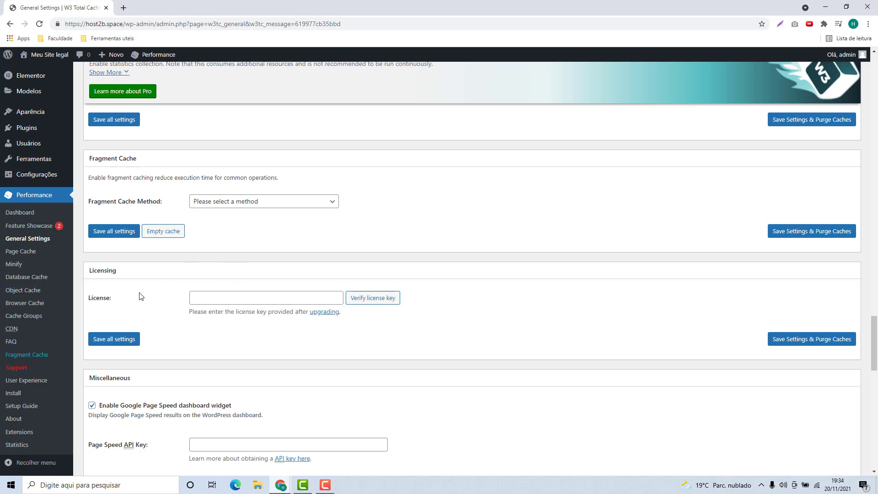
scroll(141, 296, down, 5)
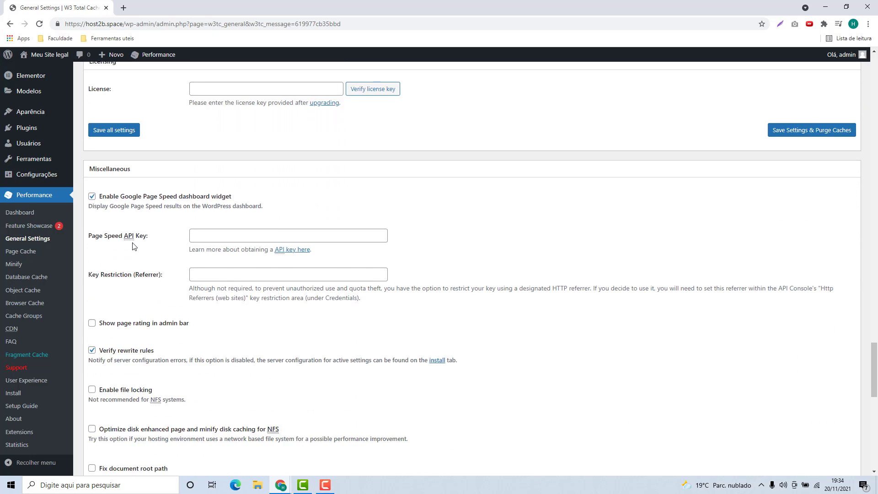
scroll(132, 246, down, 5)
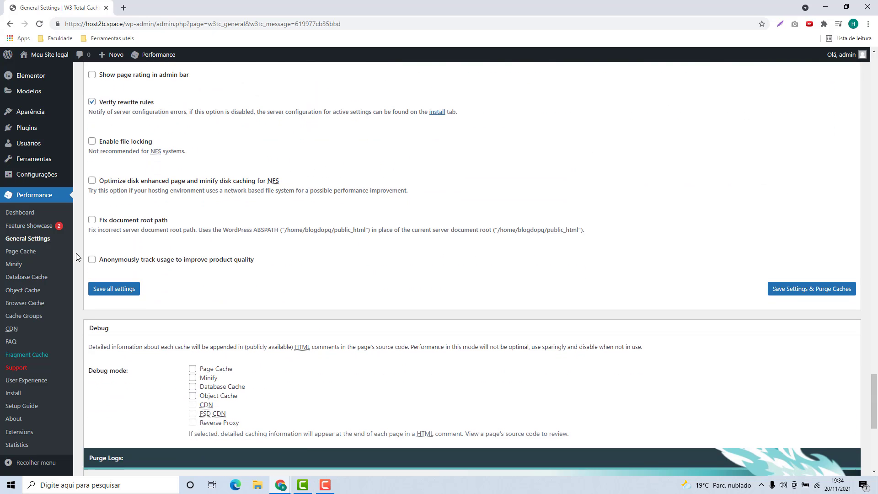
scroll(75, 257, down, 4)
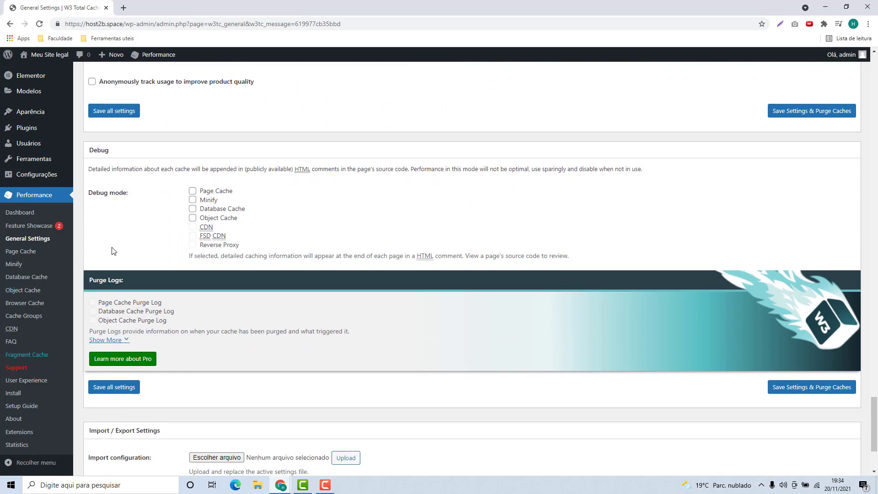
scroll(112, 250, down, 3)
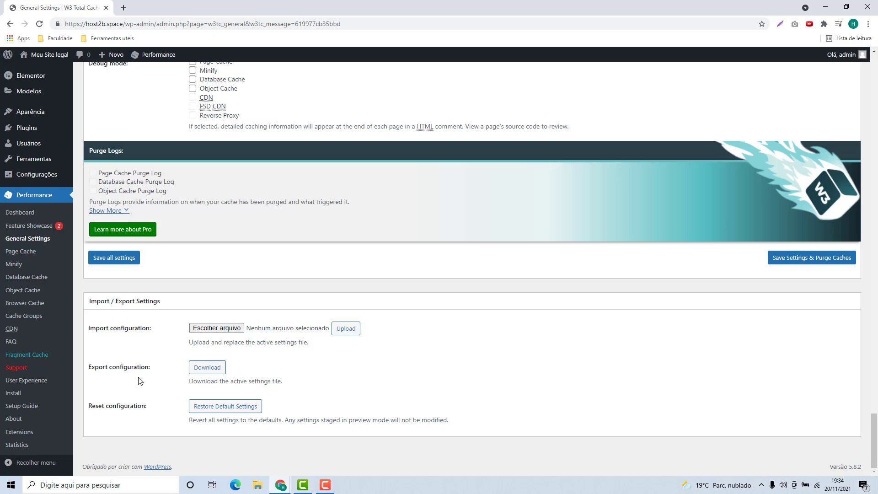
Purge all W3 Total Cache caches.
scroll(146, 418, up, 16)
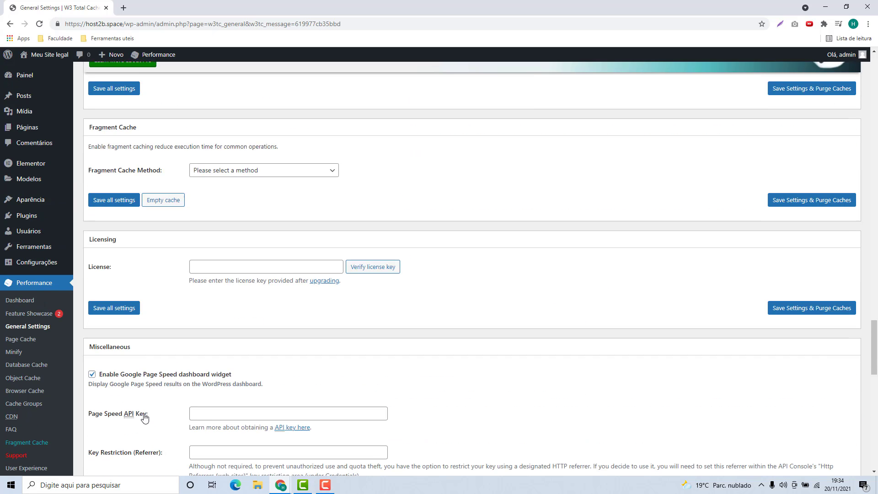
scroll(145, 417, up, 8)
scroll(182, 276, up, 12)
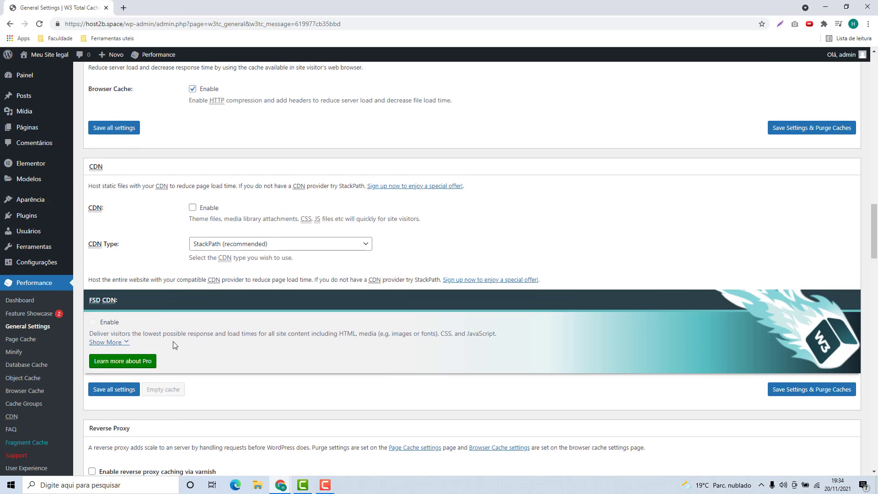
scroll(172, 344, up, 20)
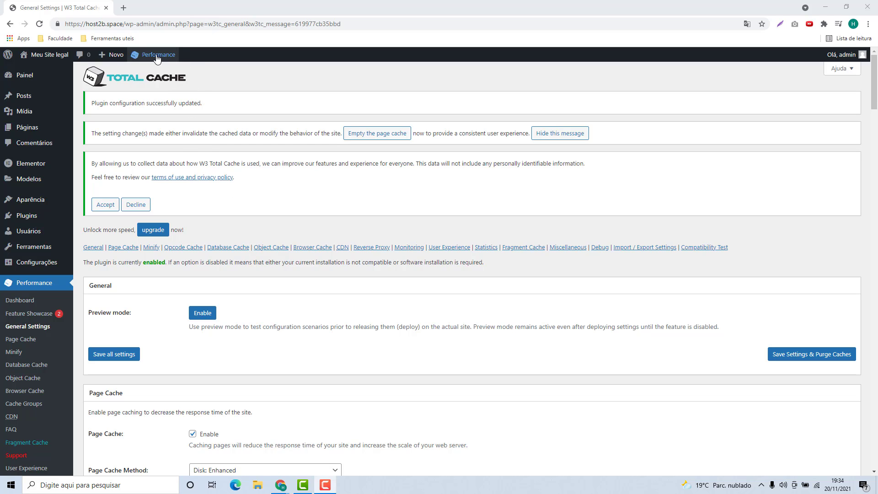
mouse_move(168, 55)
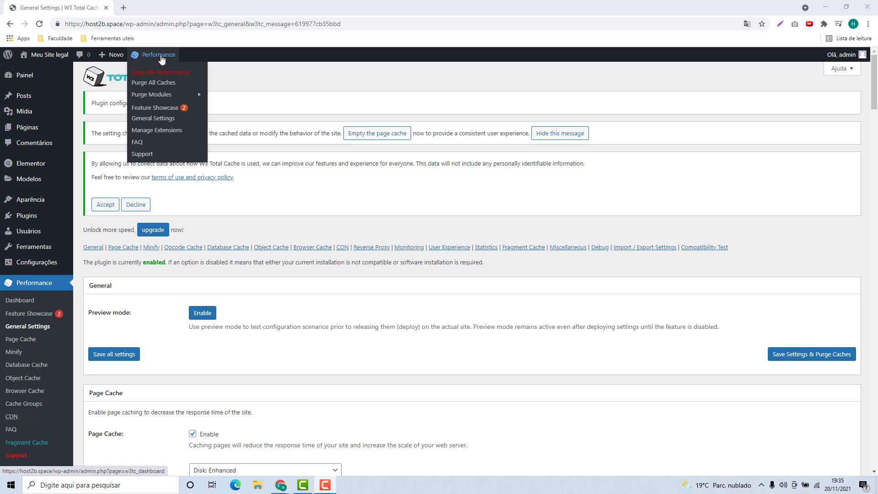
click(159, 86)
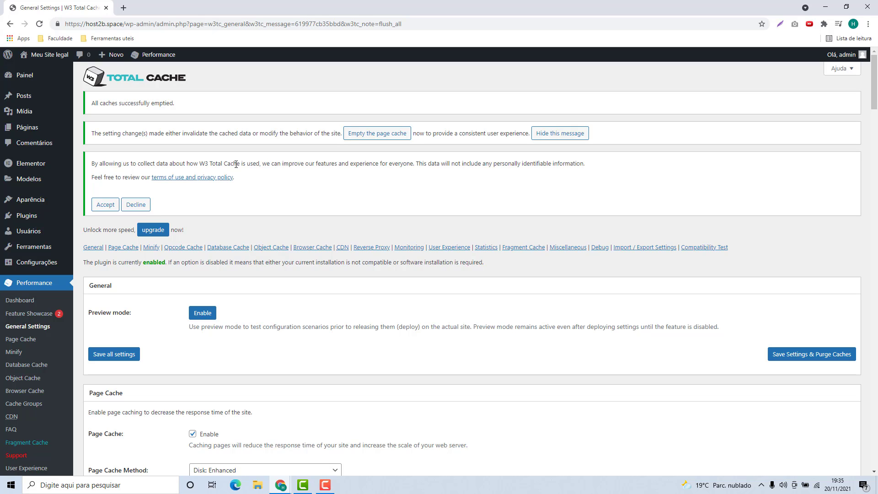
Decline the usage data collection request and hide the notice about emptying the page cache.
click(136, 205)
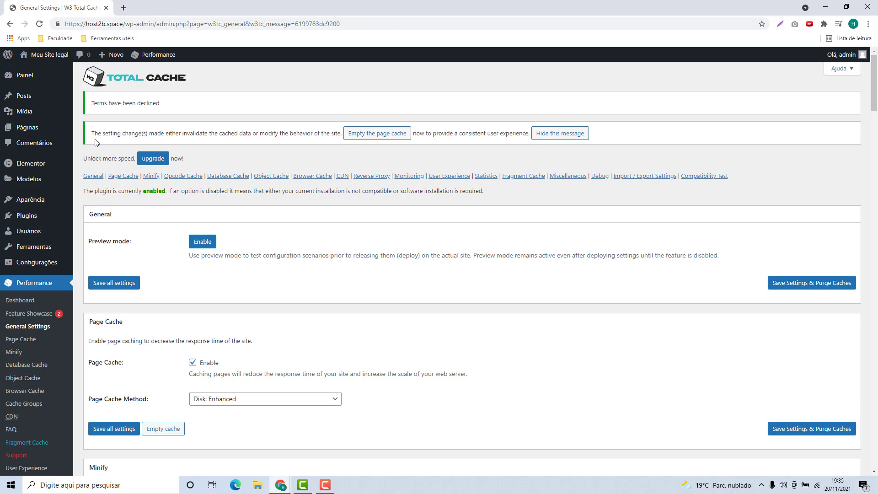
drag(93, 137, 226, 144)
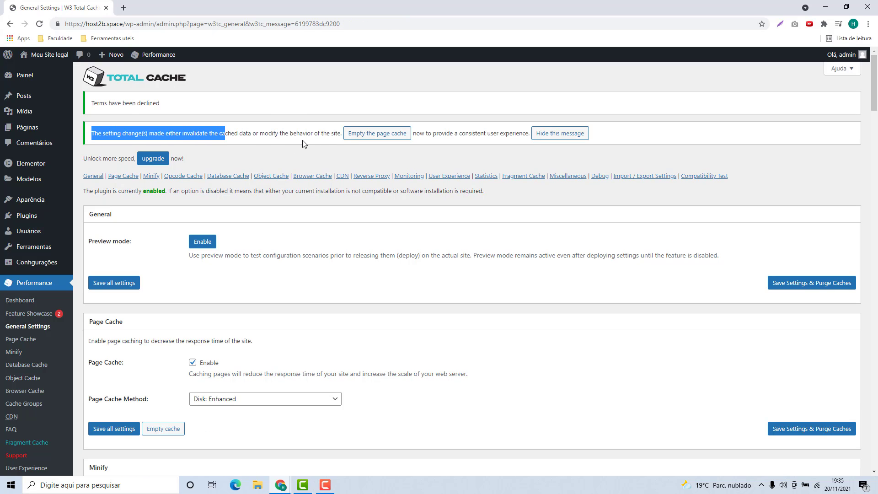
click(551, 135)
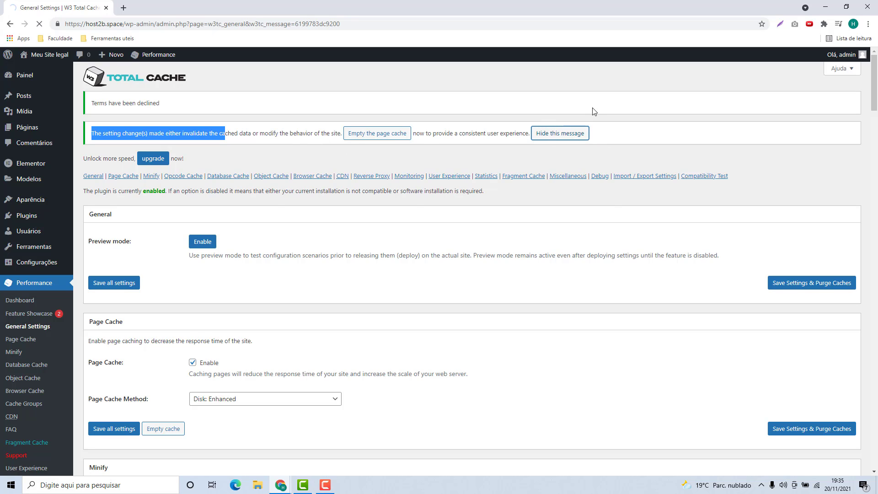